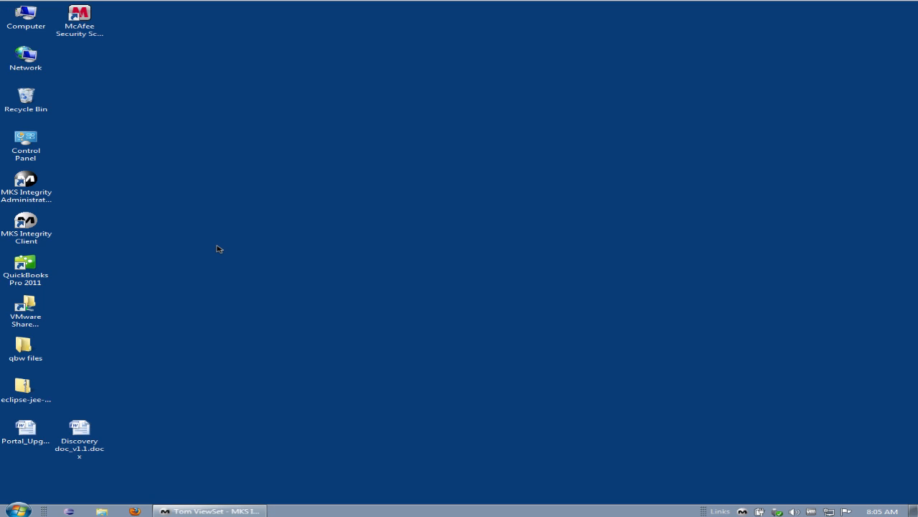
- Open the MKS Integrity 2009 page in Firefox and save MKSWordImporterSetup.zip, the Word integration installer with the Kingland DSD
click(135, 510)
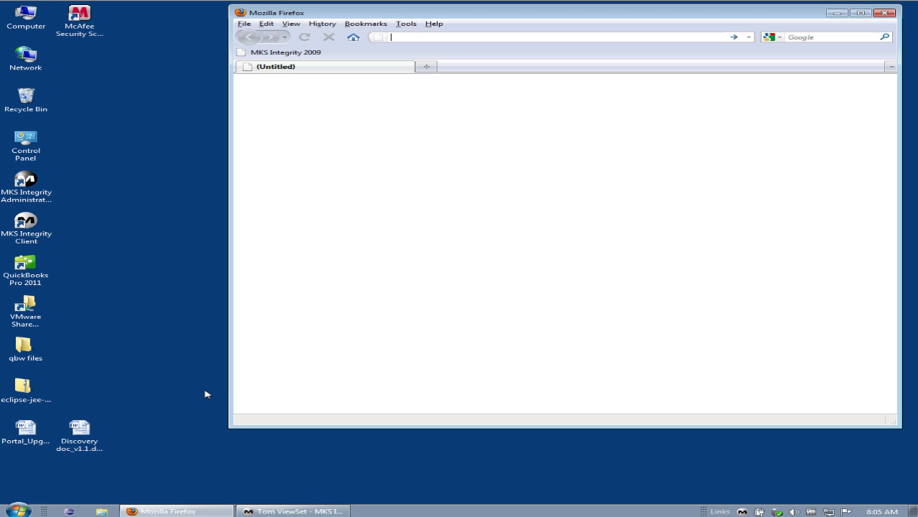
click(277, 54)
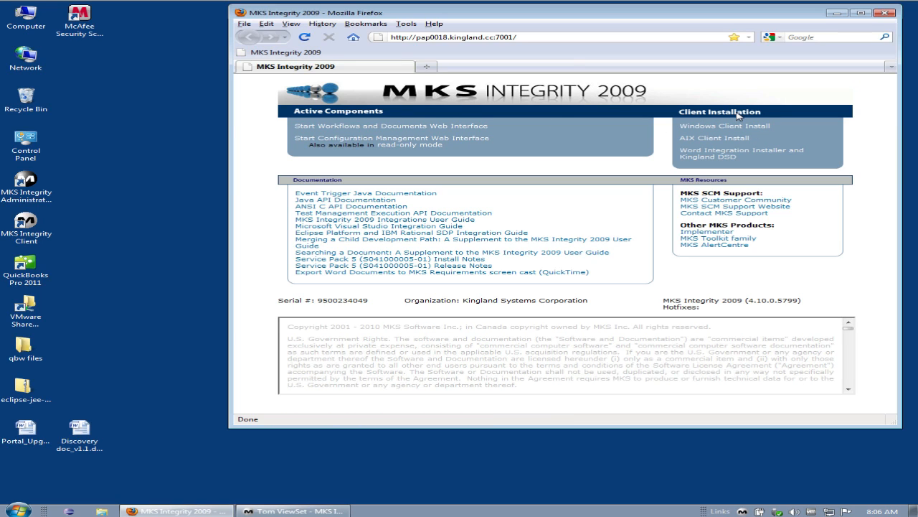
click(705, 160)
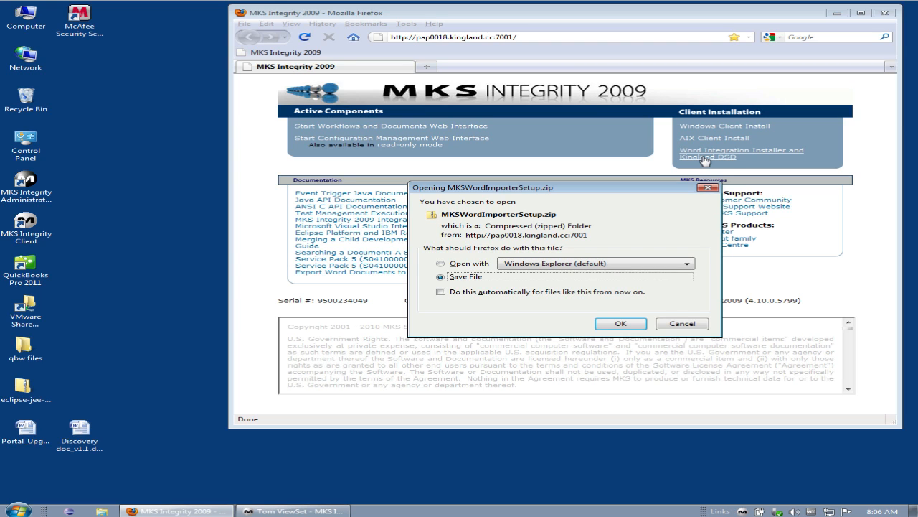
click(621, 323)
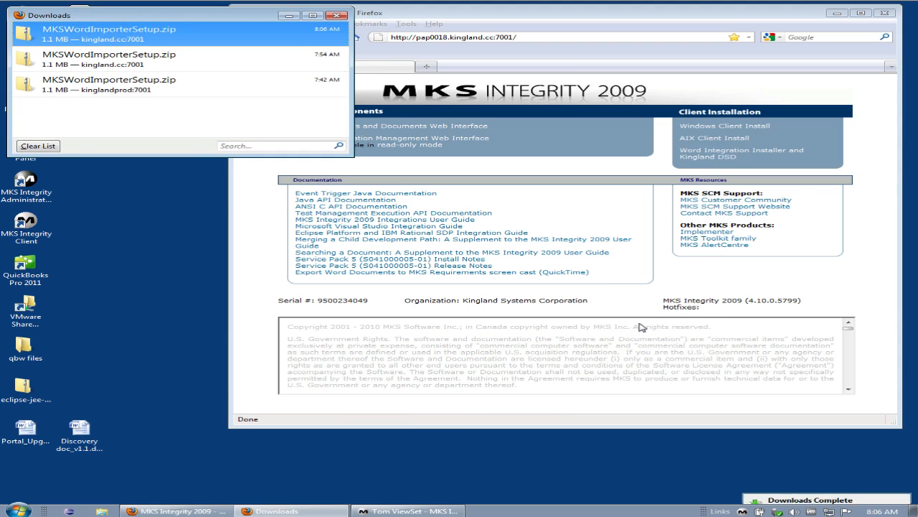
- Extract the newly downloaded MKSWordImporterSetup.zip to the MKSWordImporterSetup folder in Downloads and close the other download and browser windows
right_click(310, 29)
click(359, 45)
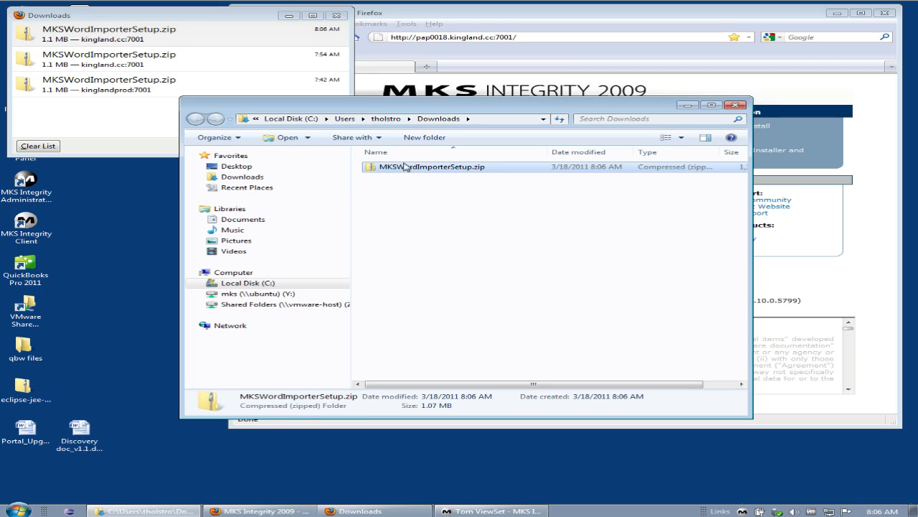
right_click(407, 168)
click(451, 201)
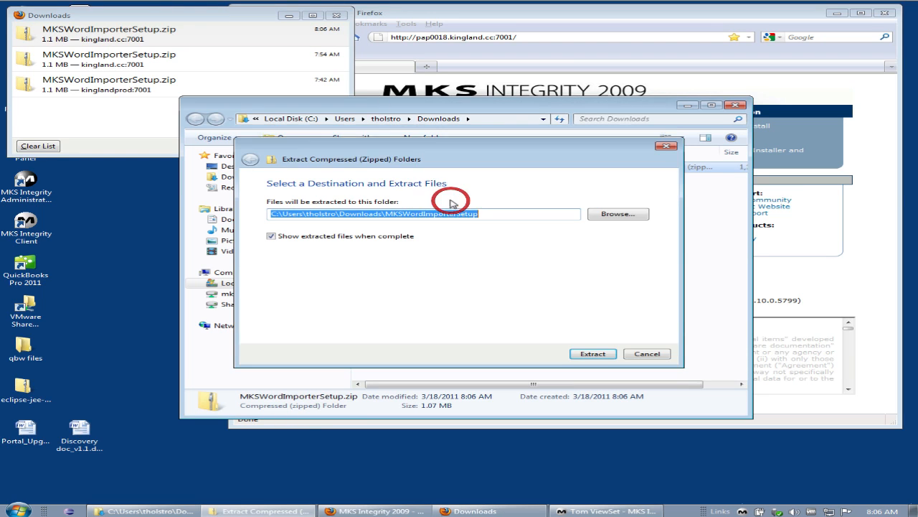
click(590, 353)
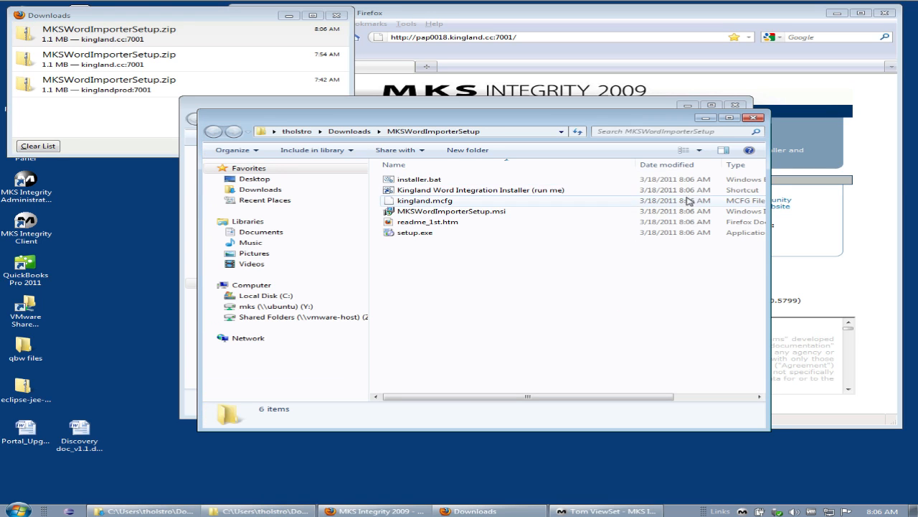
click(735, 105)
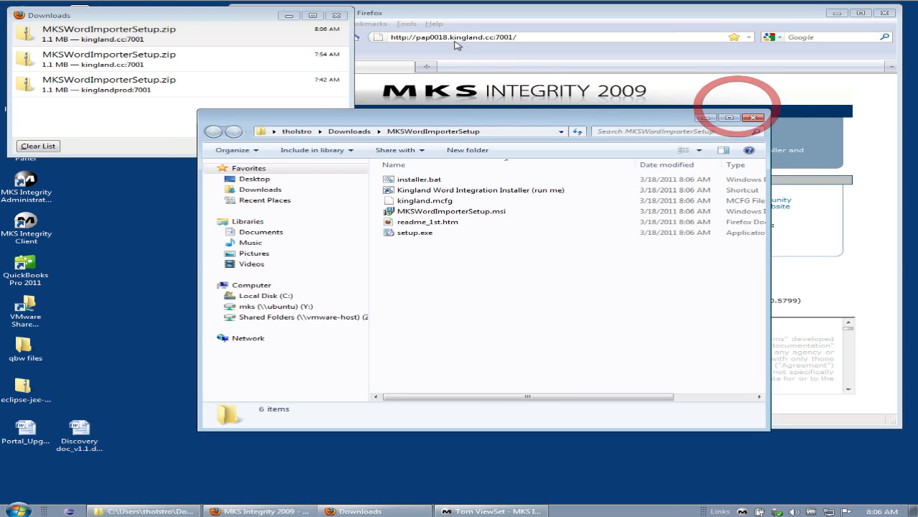
click(337, 15)
click(885, 13)
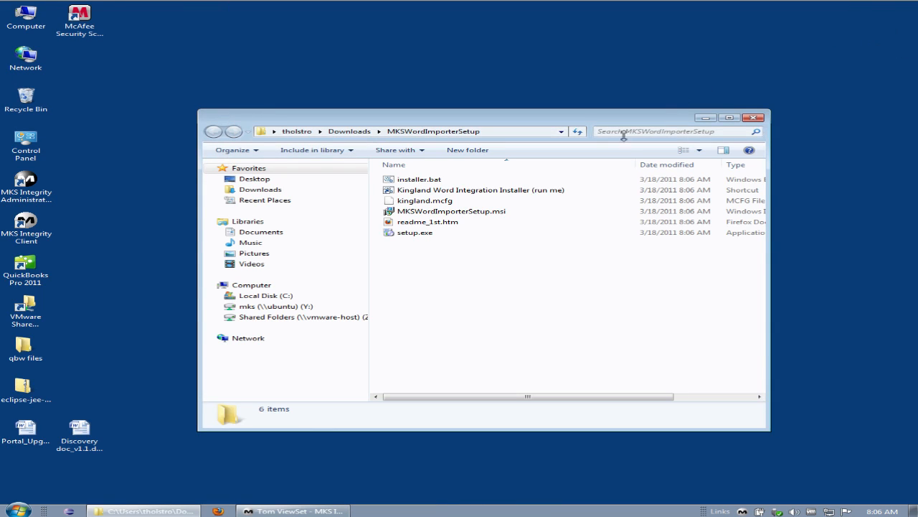
- Run the Kingland Word Integration Installer and install MKS Word Document Importer in its default folder for the current user only
double_click(551, 191)
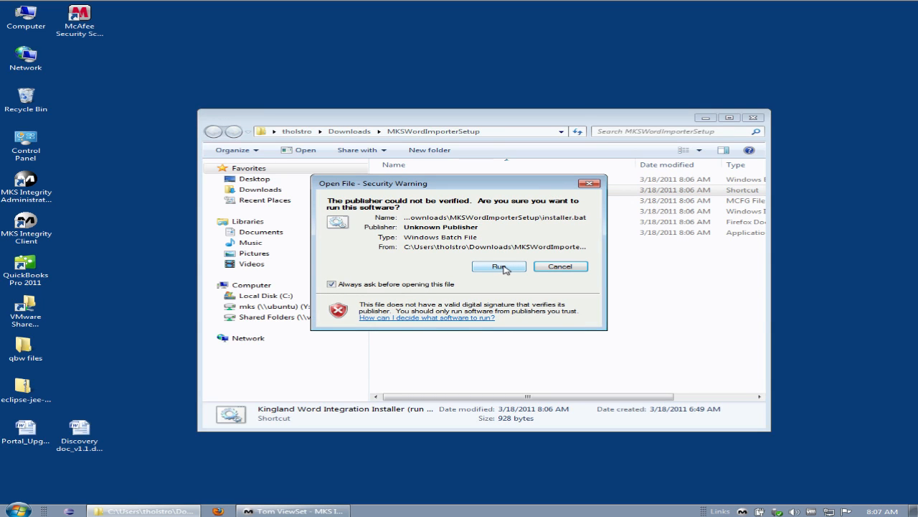
click(499, 267)
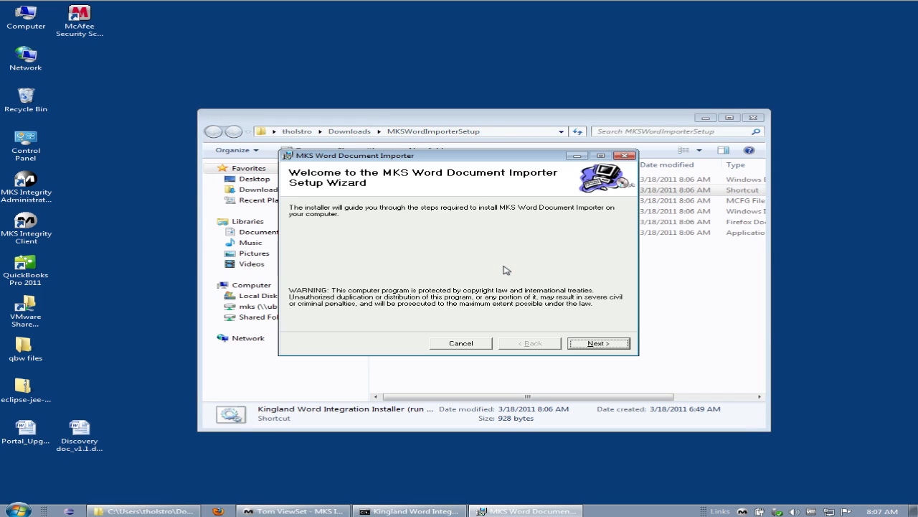
click(588, 344)
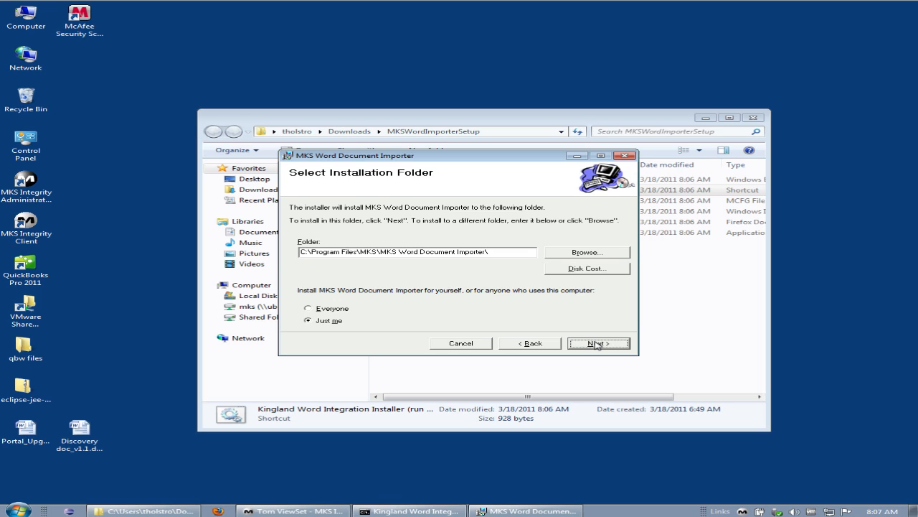
click(596, 343)
click(595, 343)
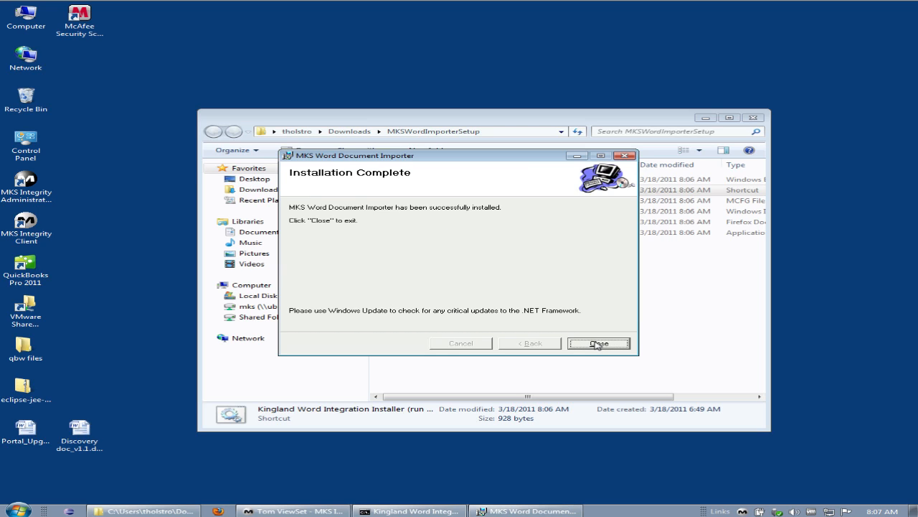
click(597, 343)
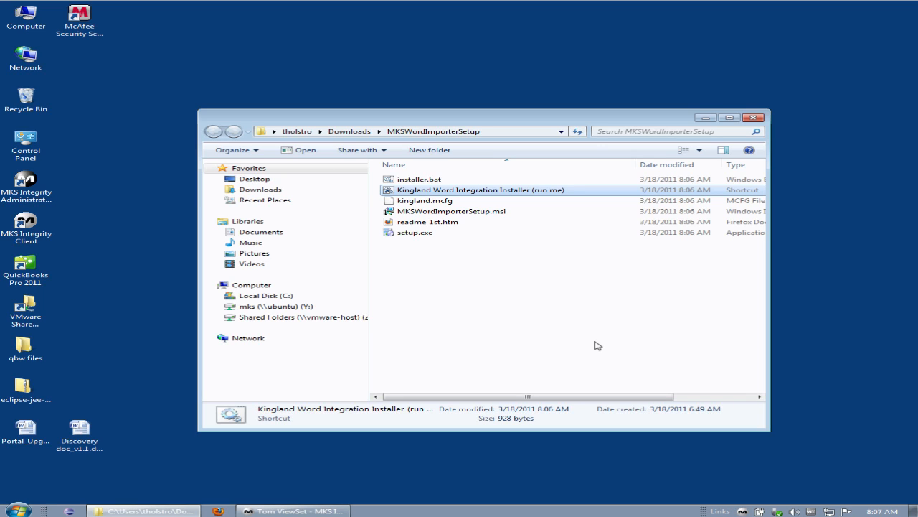
click(577, 264)
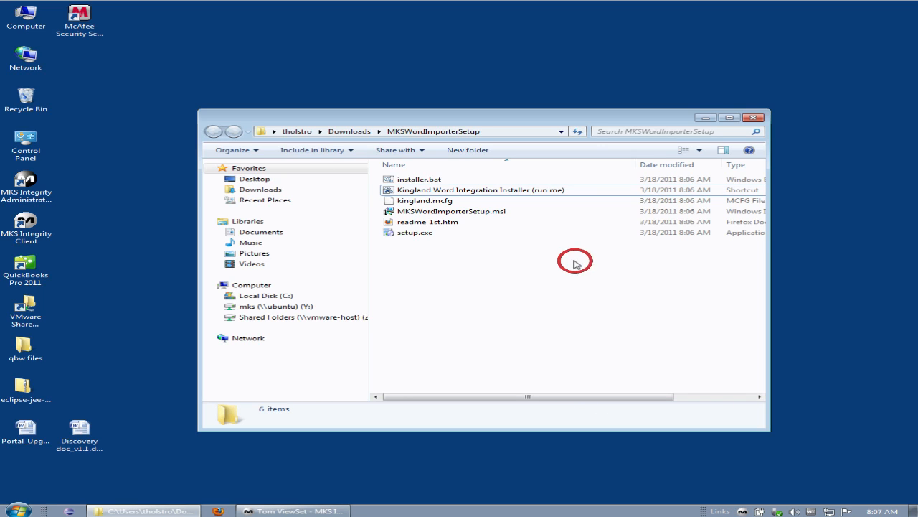
key(alt+Up)
key(alt+Left)
key(alt+Up)
key(alt+Left)
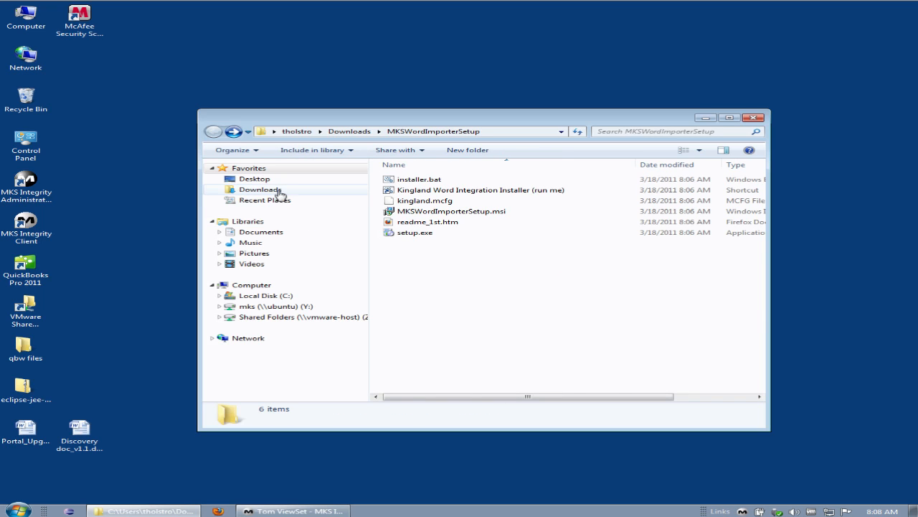
- Check for kingland.mcfg in the RuleSets folder under C:\Program Files\MKS\MKS Word Document Importer, and close the folder window
click(233, 294)
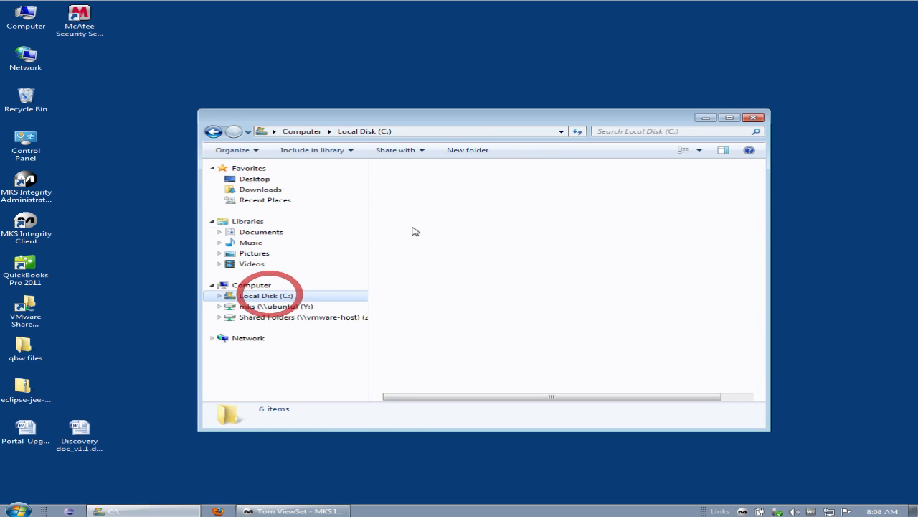
click(420, 233)
double_click(420, 233)
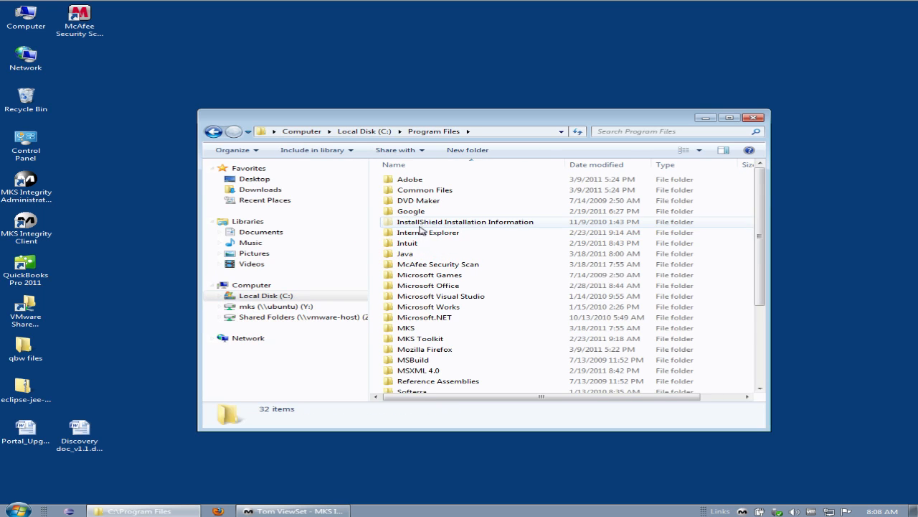
double_click(406, 328)
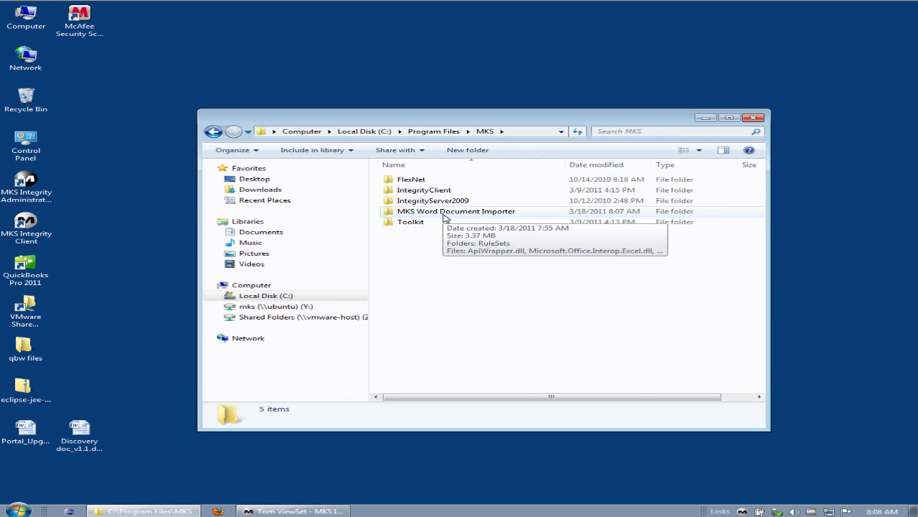
double_click(445, 212)
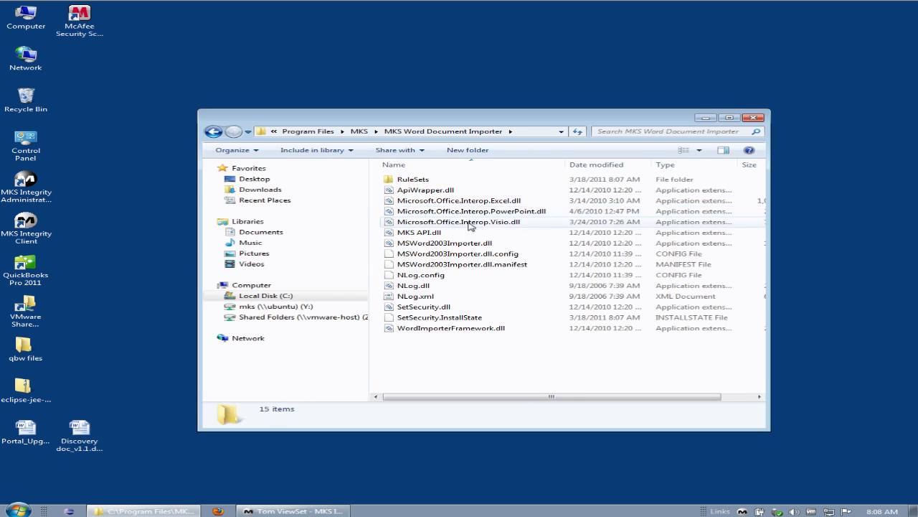
double_click(420, 183)
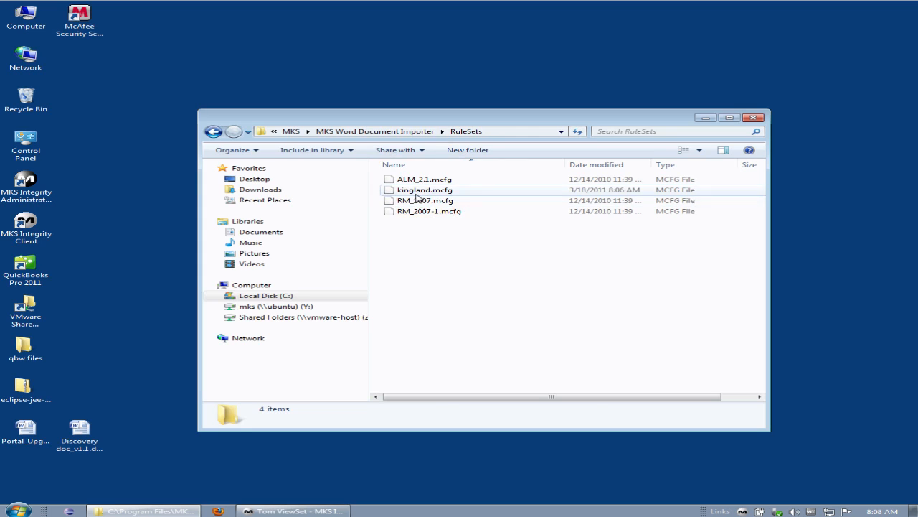
click(417, 191)
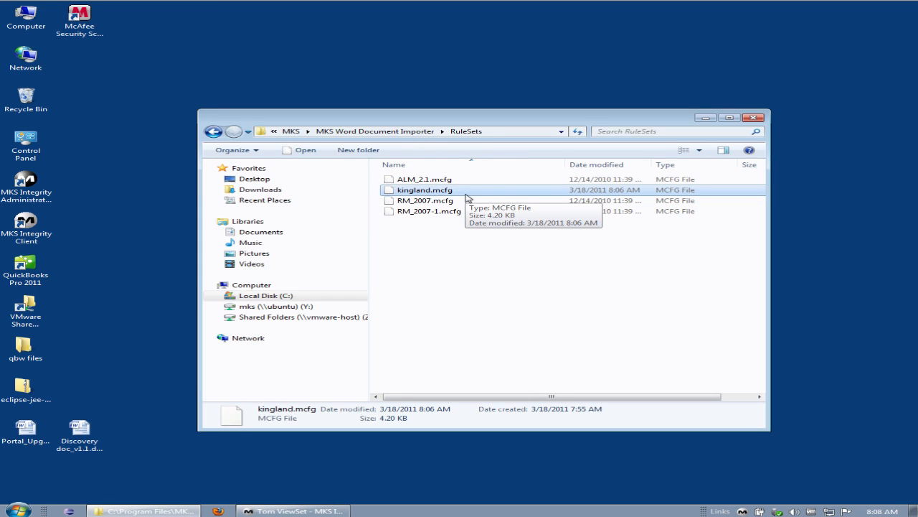
click(753, 117)
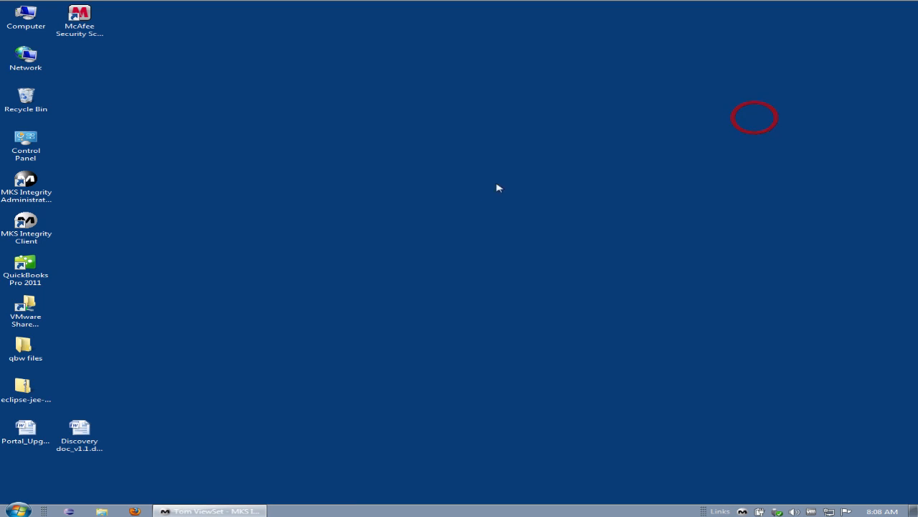
- Open Discovery doc_v1.1.docx from the desktop in Word and select the Phase II heading of section 1 with its introductory paragraph
click(80, 434)
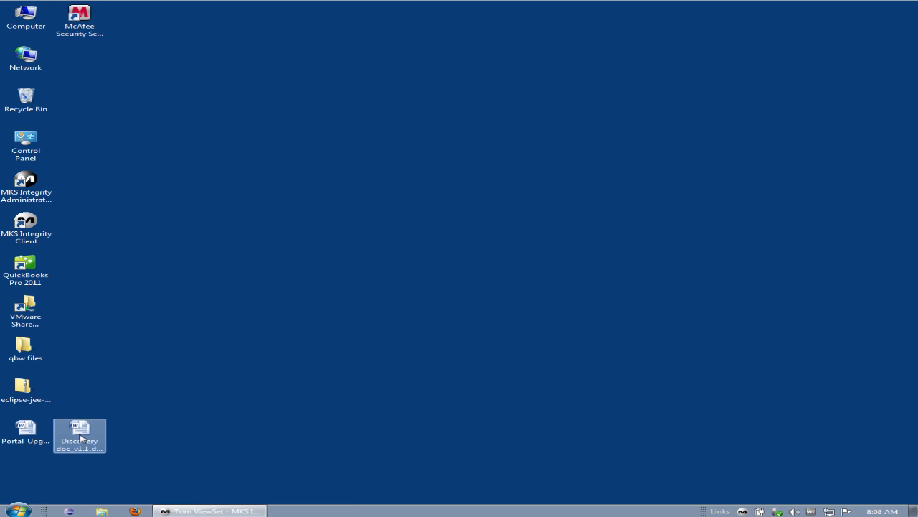
double_click(80, 434)
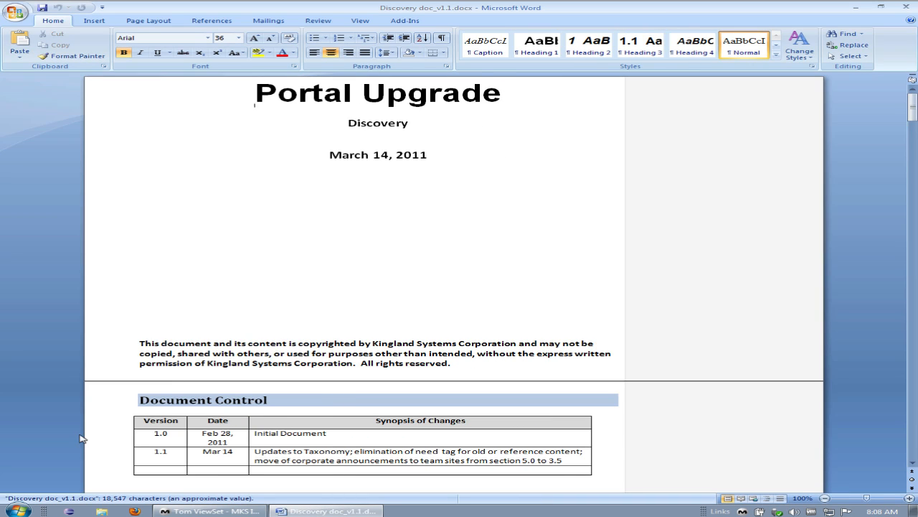
scroll(323, 353, down, 20)
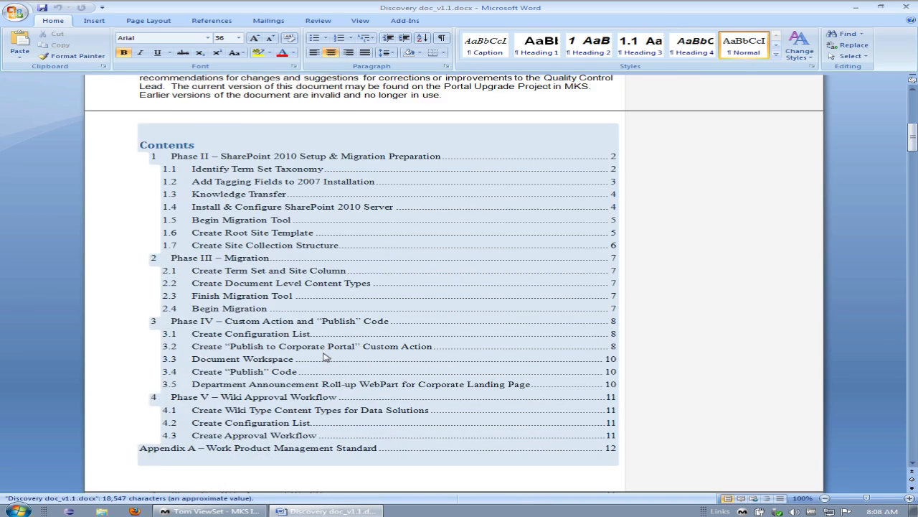
scroll(324, 353, down, 1)
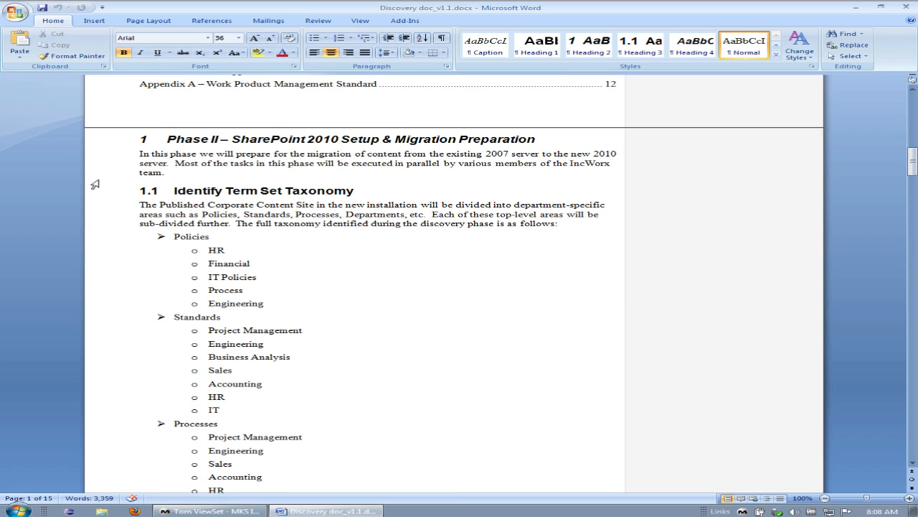
drag(109, 140, 111, 178)
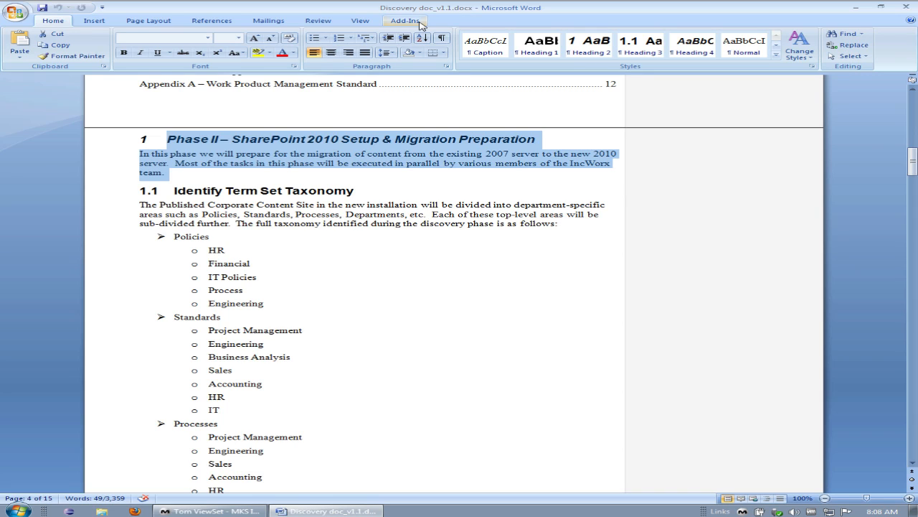
- Start an MKS export of the selected text and connect to the server by entering the account password
click(420, 23)
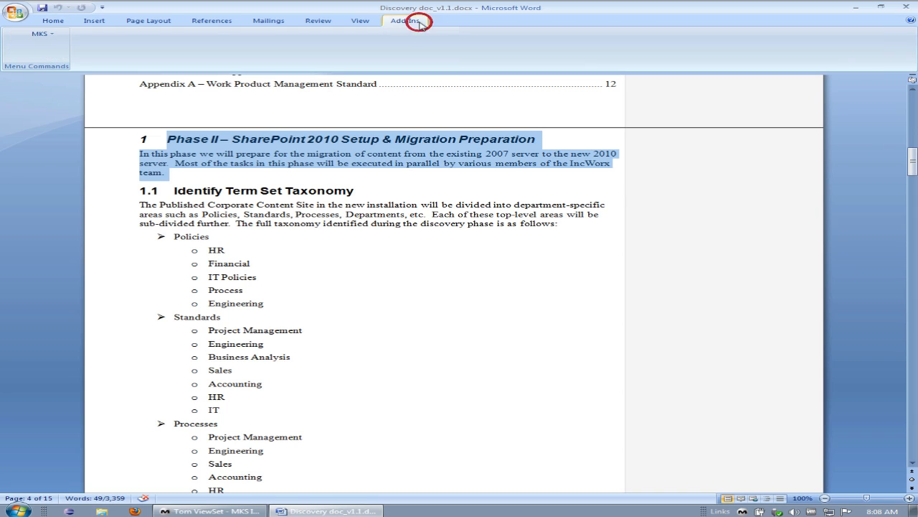
click(41, 33)
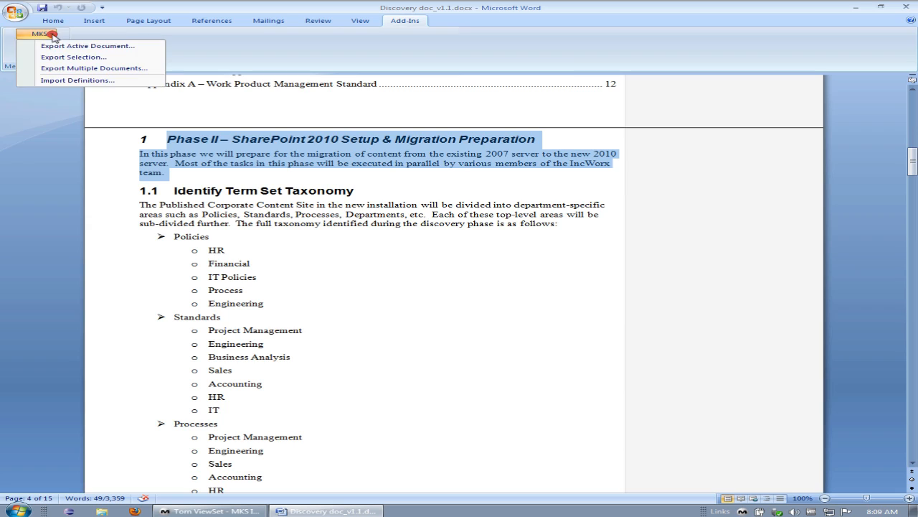
click(105, 57)
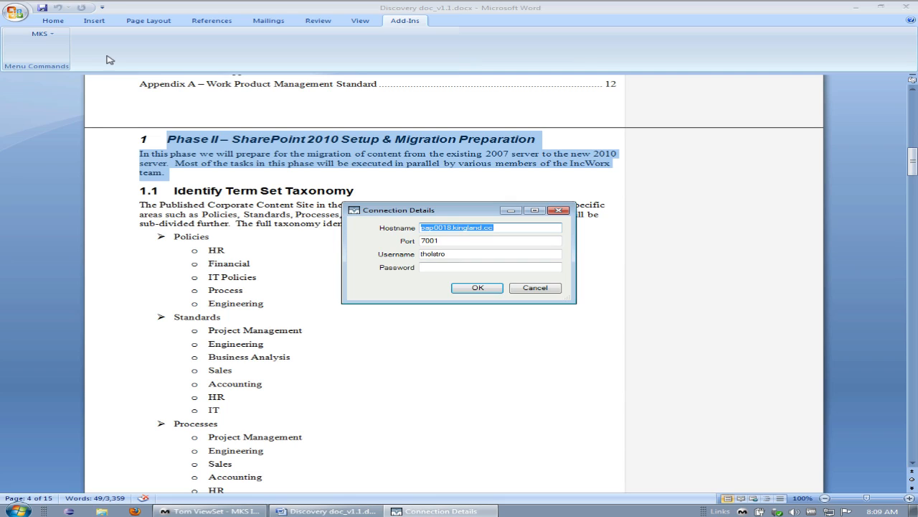
key(Tab)
key(Tab)
key(Tab)
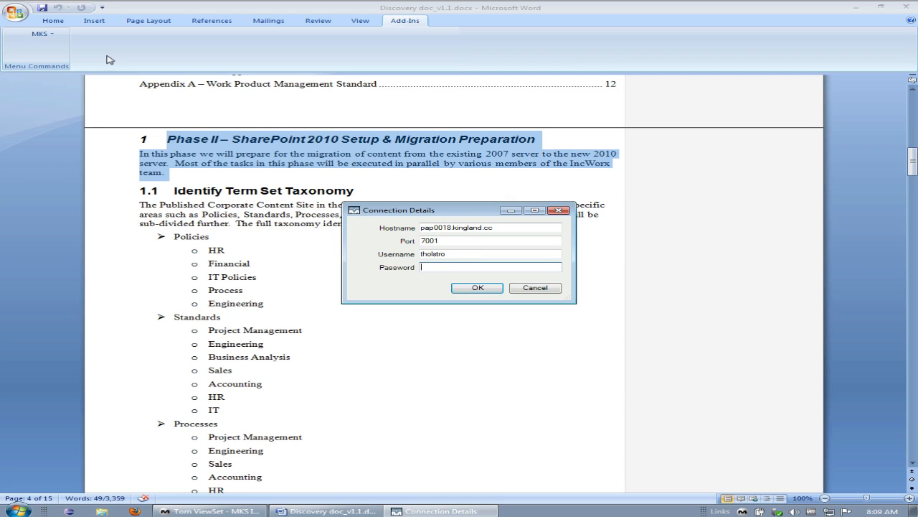
text(*******)
key(Return)
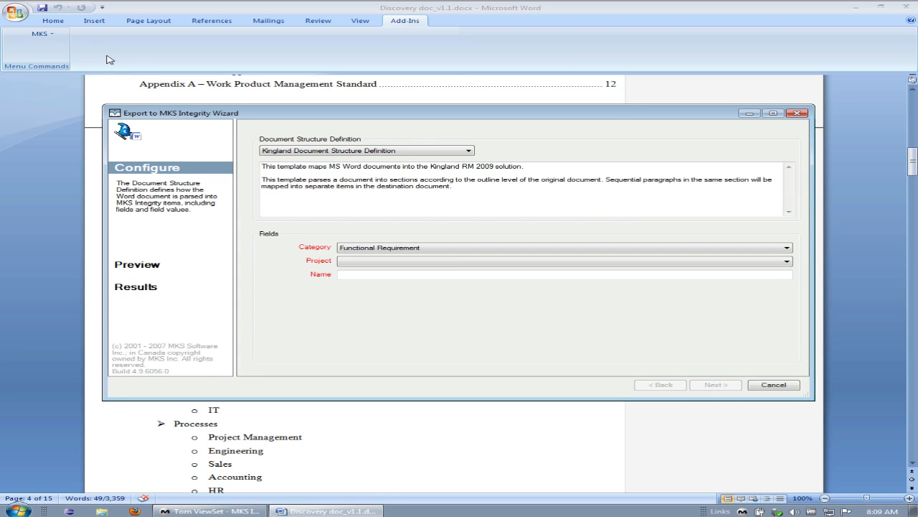
- Choose the Kingland Document Structure Definition for the export and set the category to Non-Functional Requirement
click(394, 152)
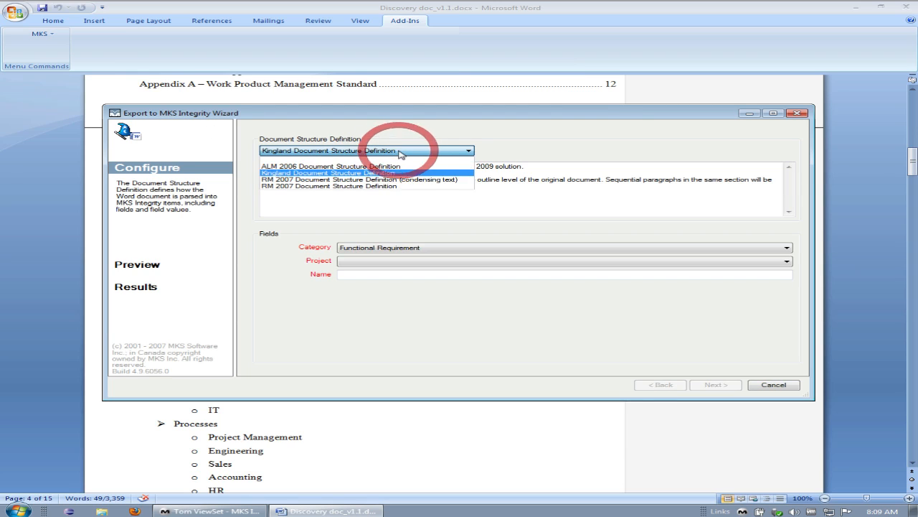
click(325, 173)
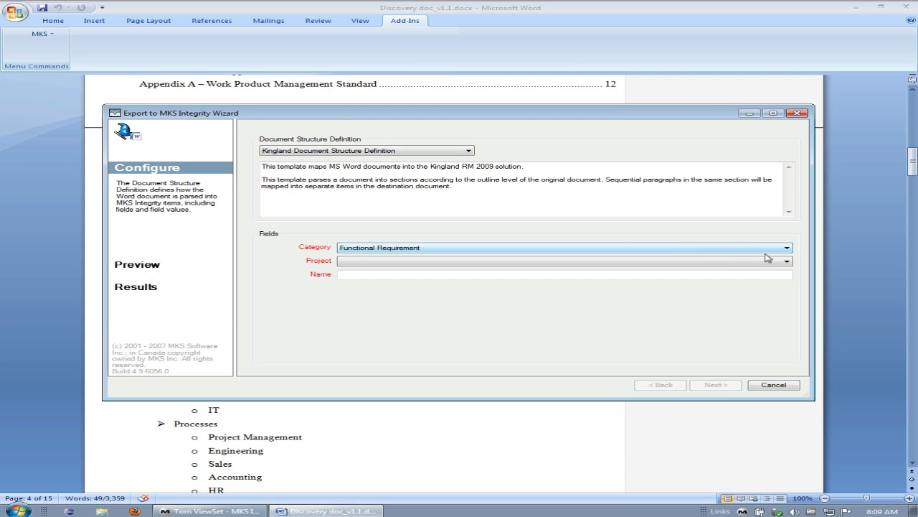
click(495, 248)
click(495, 248)
click(495, 248)
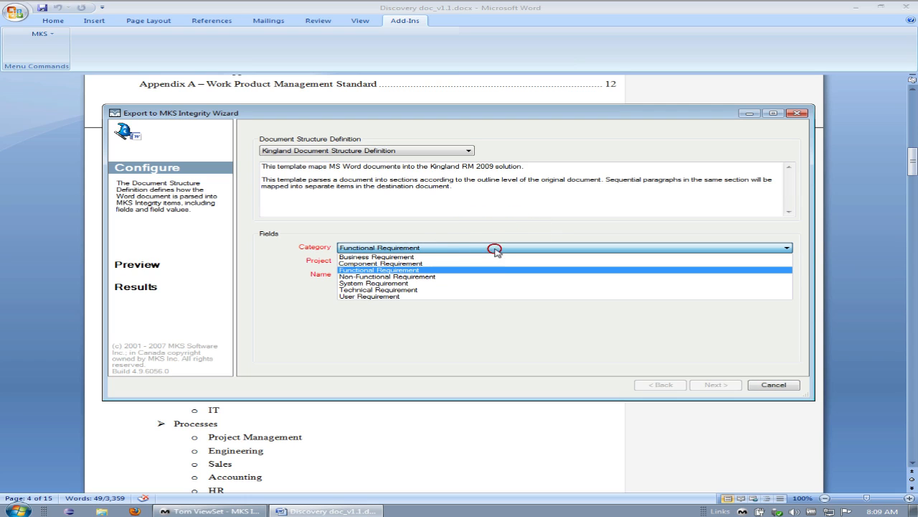
click(470, 276)
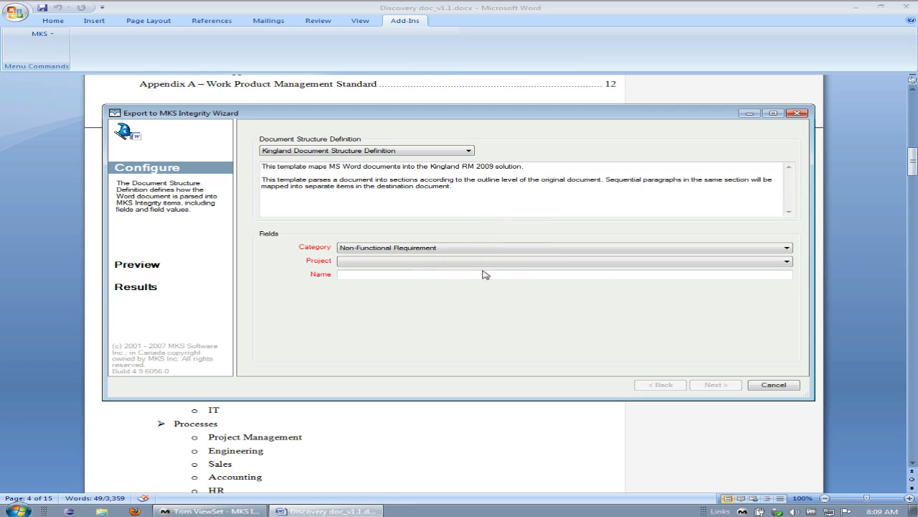
- Set the project to /CS/Indy/Doc Templates, name the document with the author's first name followed by "Test Requirement", and continue to the preview
click(787, 263)
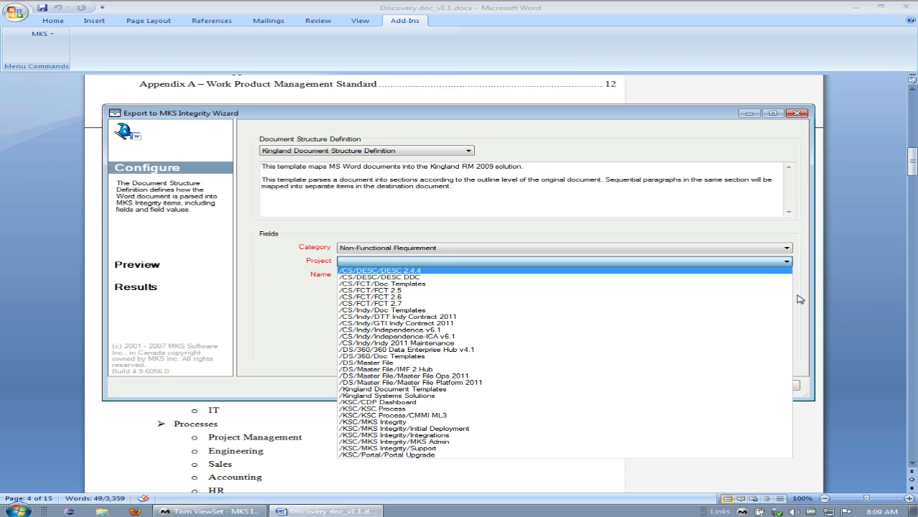
click(507, 316)
click(450, 274)
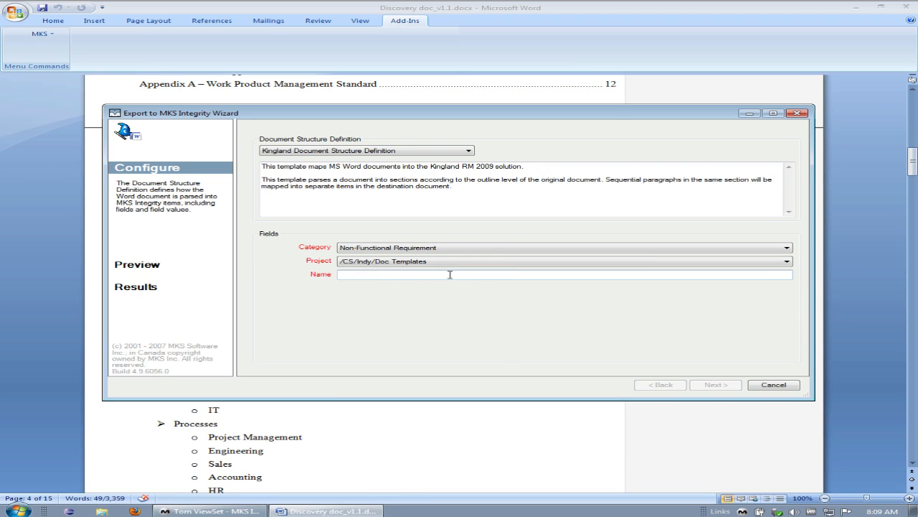
text(Tom's req)
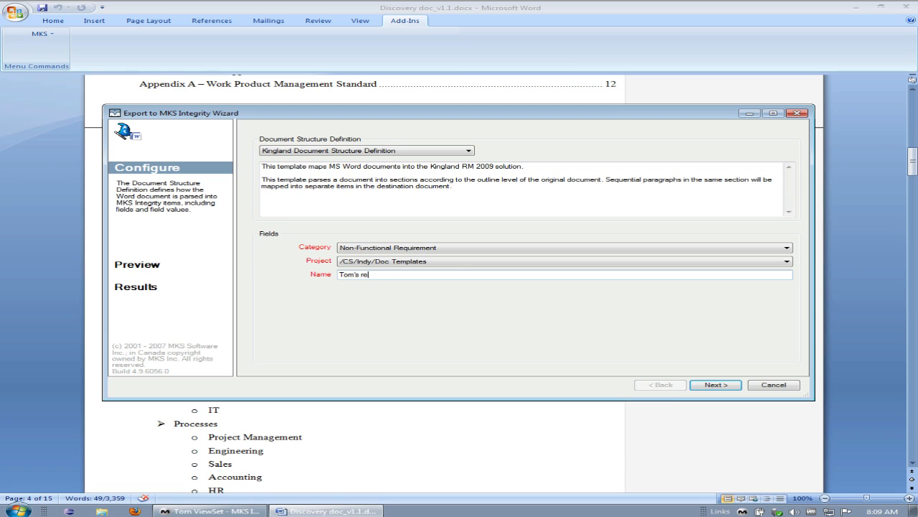
key(BackSpace)
key(BackSpace)
key(BackSpace)
key(BackSpace)
key(BackSpace)
key(BackSpace)
key(BackSpace)
key(BackSpace)
key(BackSpace)
text(Tom's Test Requirement)
click(707, 385)
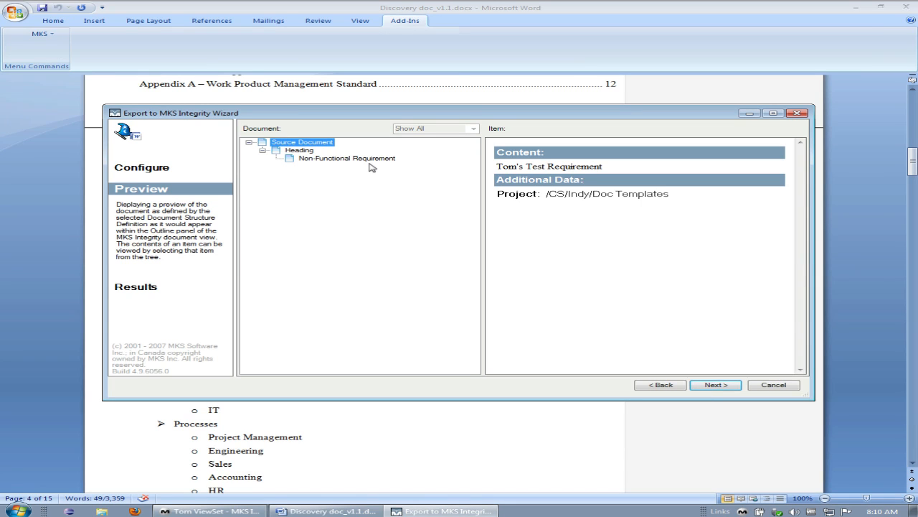
- Review the Heading and Non-Functional Requirement items in the preview, and complete the export to MKS Integrity
click(301, 150)
click(323, 158)
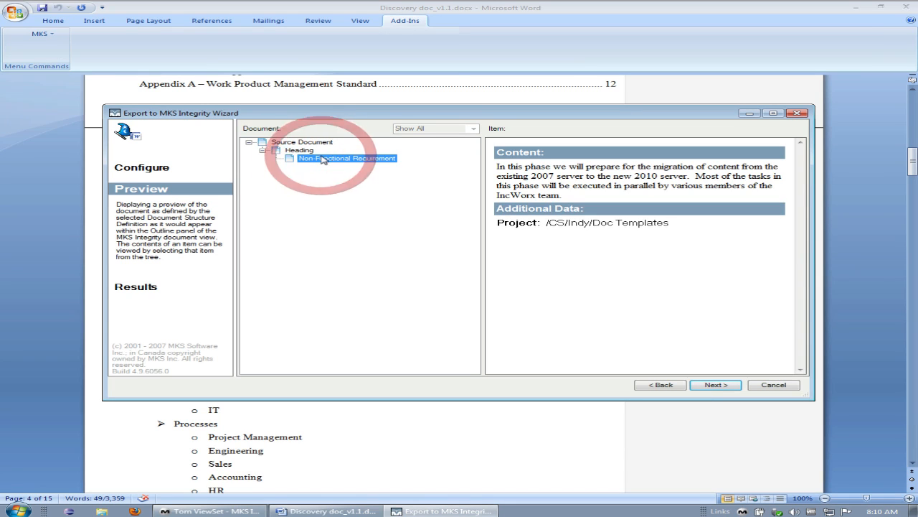
click(709, 386)
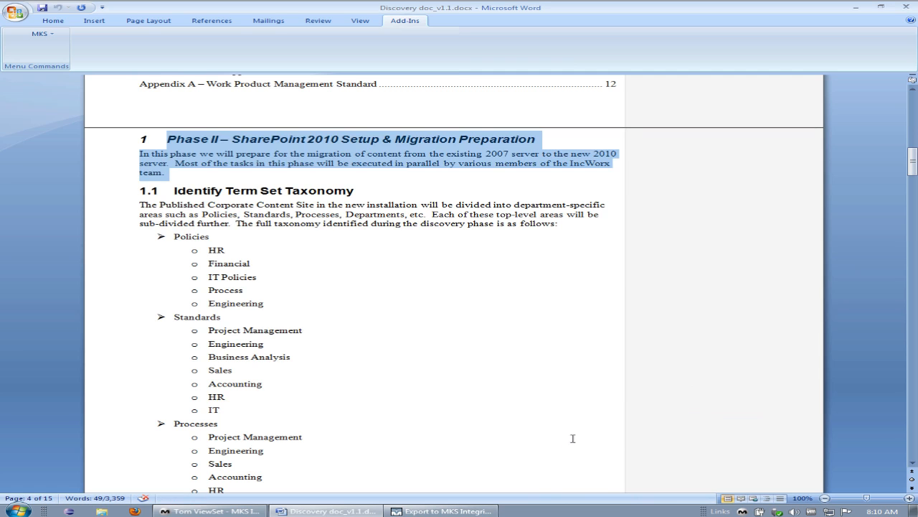
click(490, 511)
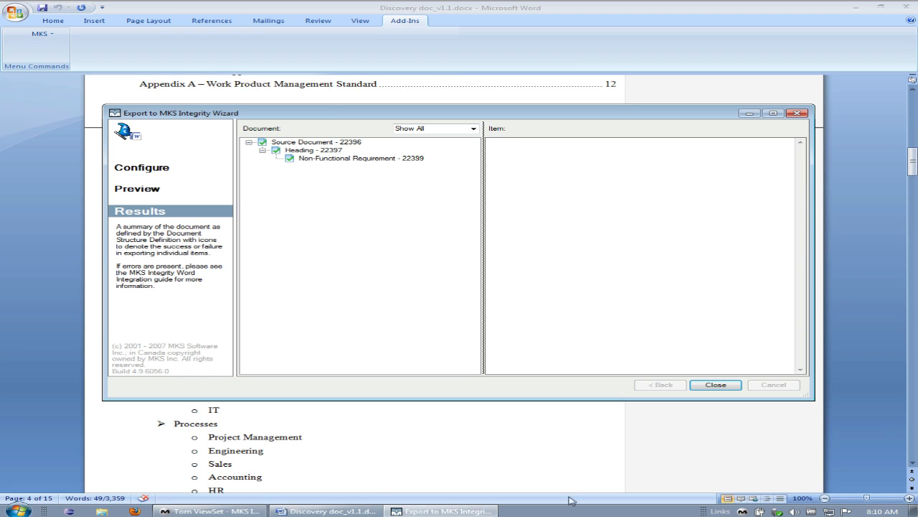
click(736, 385)
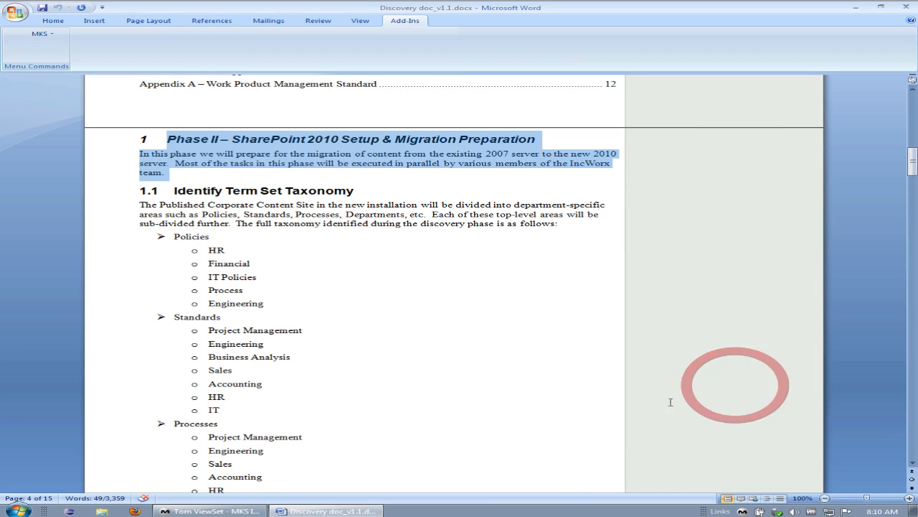
- Switch to MKS Integrity, open the document view of the exported Requirement Document and select the section 1.1 paragraph
click(223, 511)
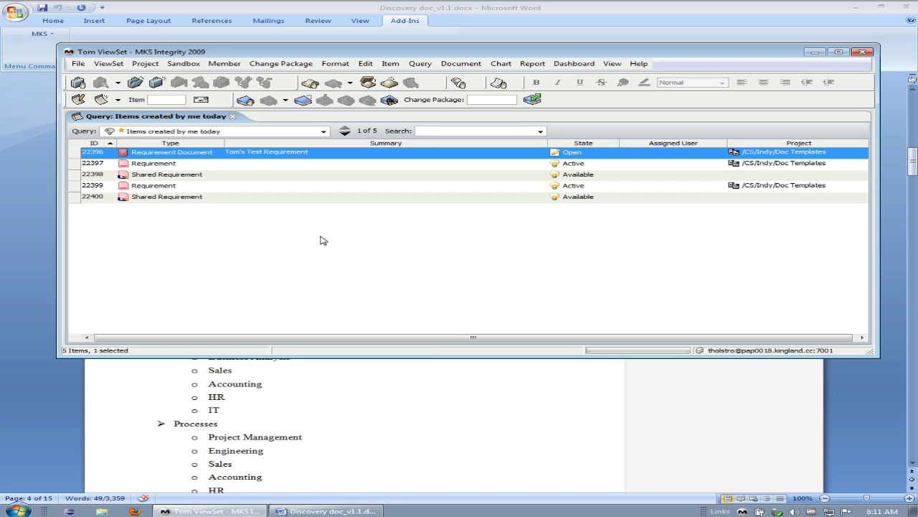
double_click(384, 51)
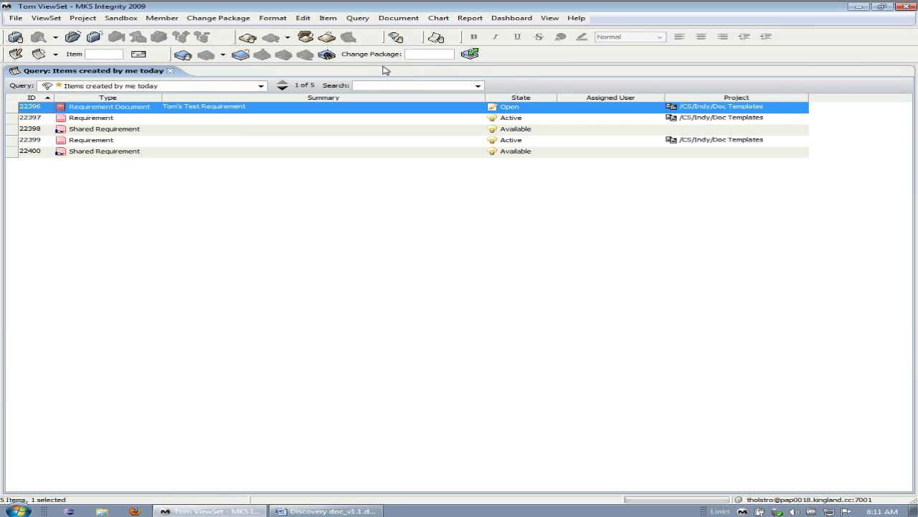
right_click(120, 106)
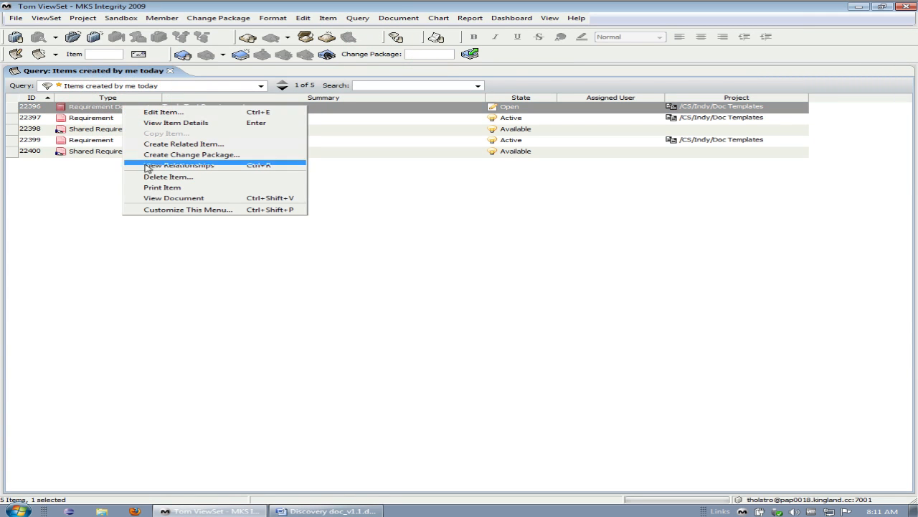
click(216, 199)
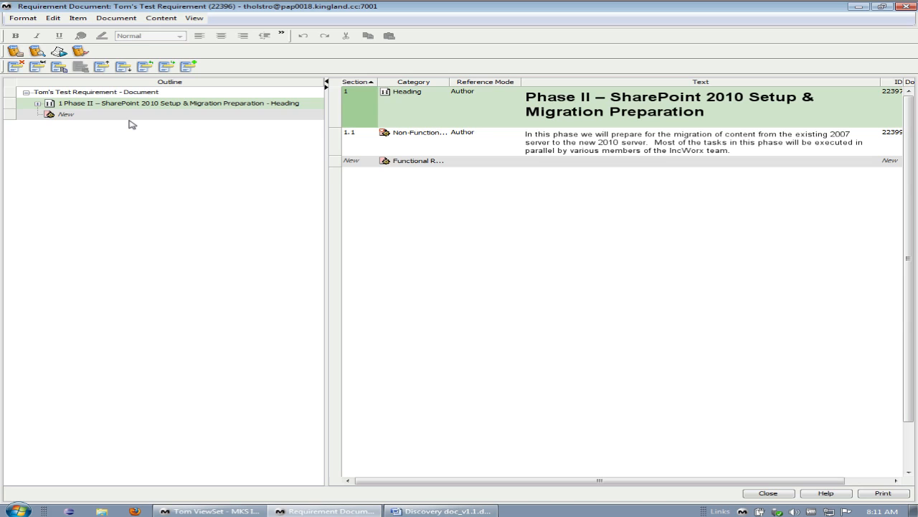
click(639, 147)
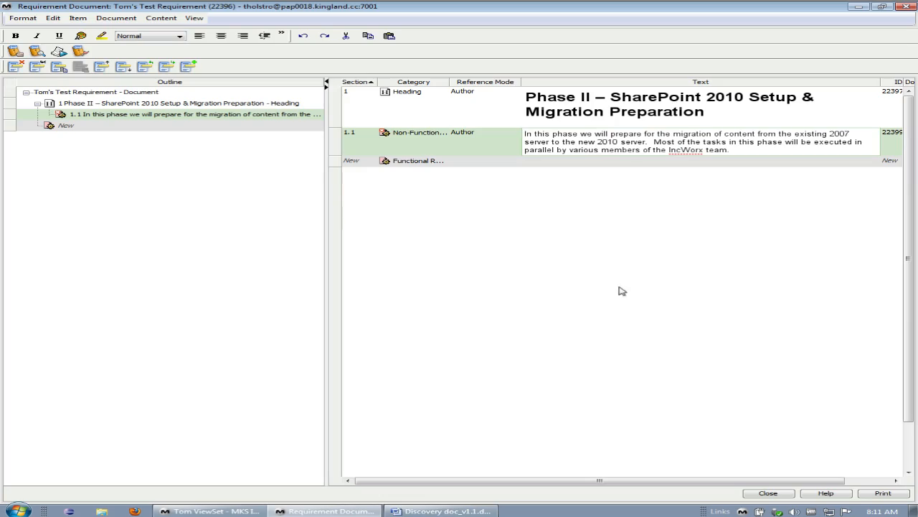
- Switch to Word and extend the selection from the Phase II heading to the closing paragraph of section 2.2
click(491, 510)
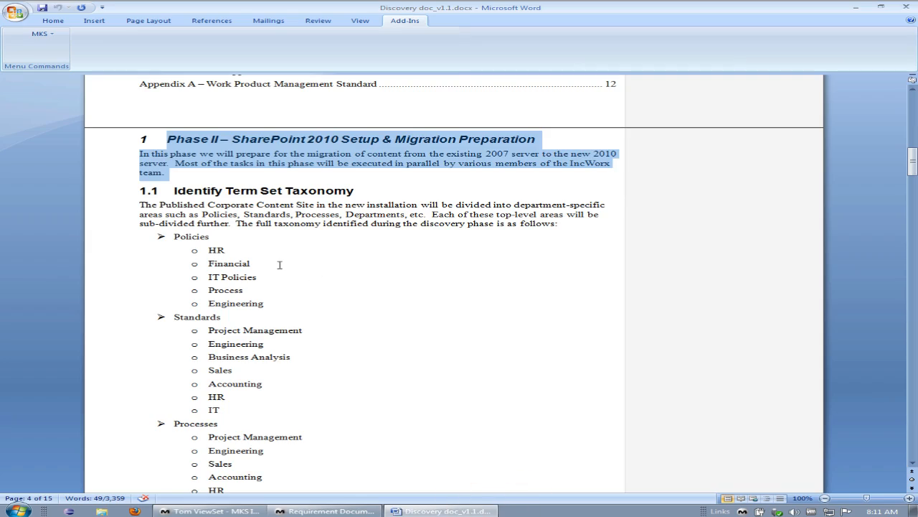
scroll(277, 262, down, 20)
scroll(176, 310, down, 1)
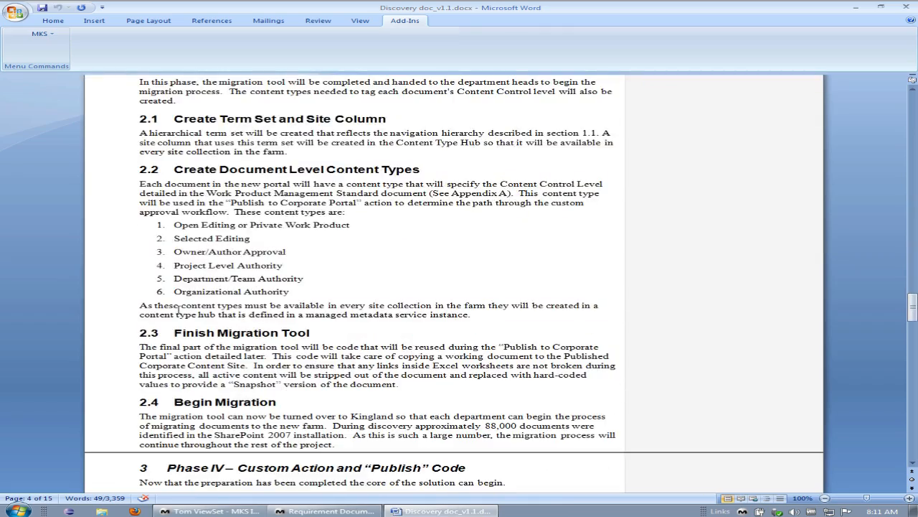
shift+click(176, 311)
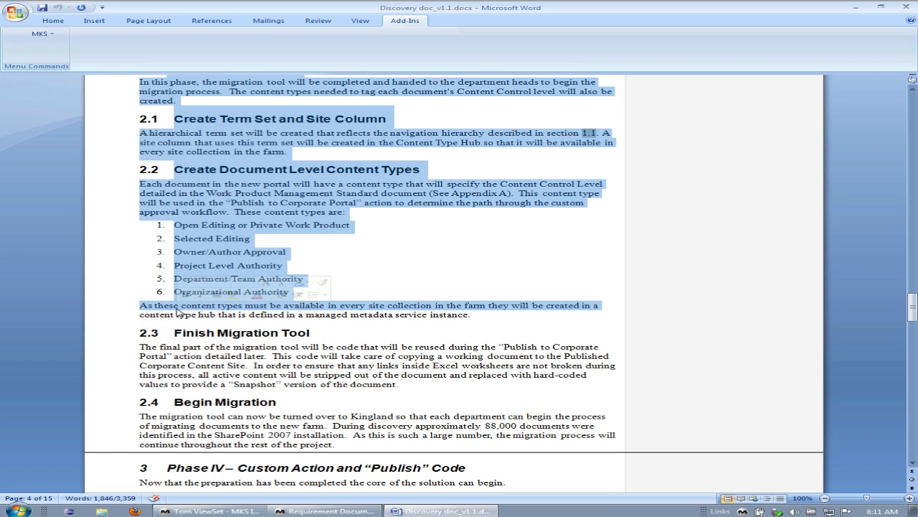